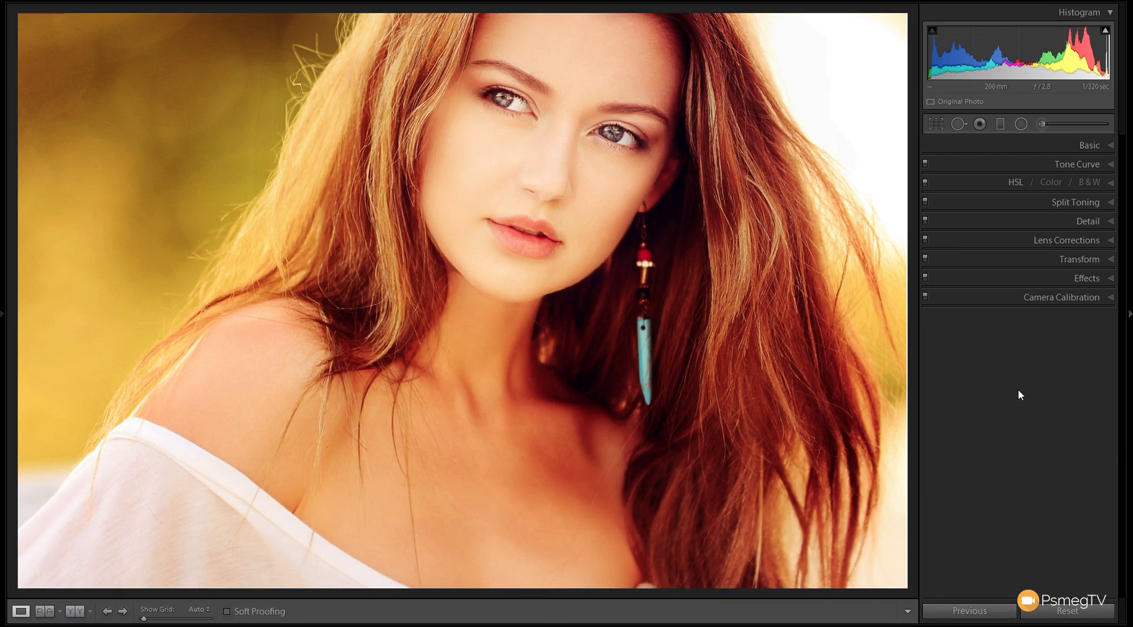
Step: Soften and mute the portrait in the Basic adjustments with Clarity -30, Vibrance -20 and Saturation -25
left_click(1113, 146)
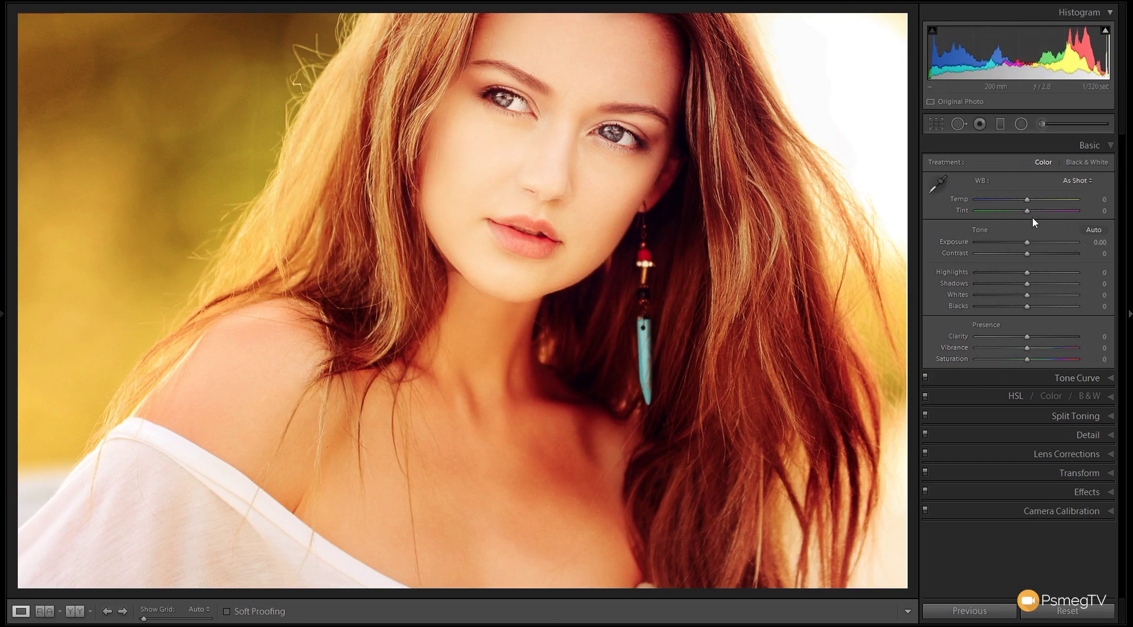
left_click(1028, 339)
left_click_drag(1027, 339, 1012, 339)
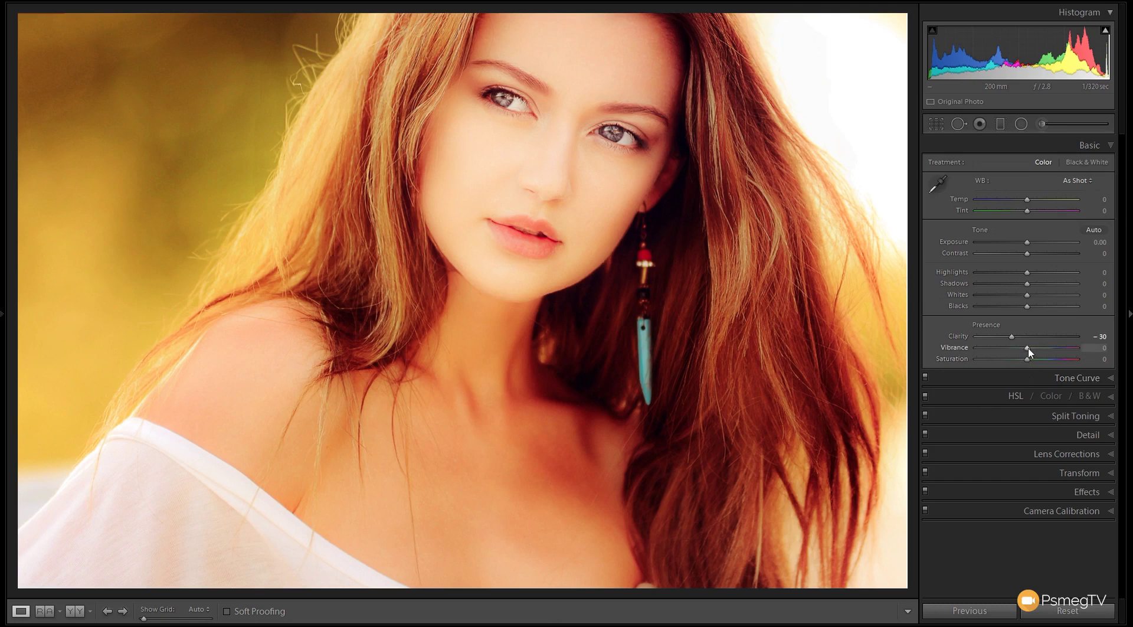
left_click_drag(1028, 347, 1018, 348)
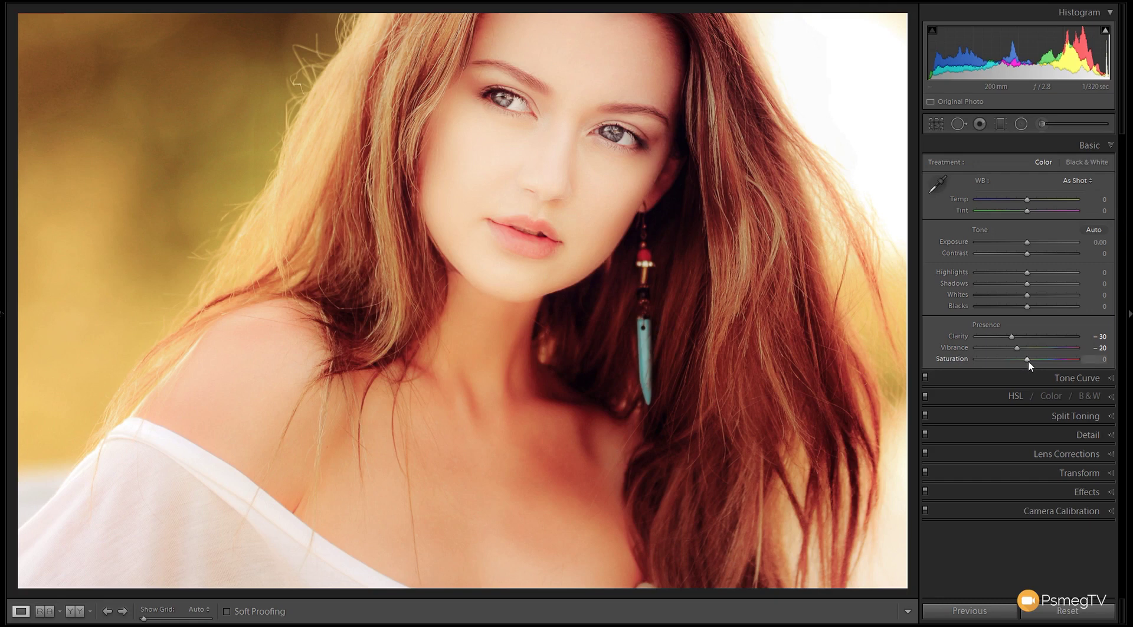
left_click_drag(1026, 359, 1015, 359)
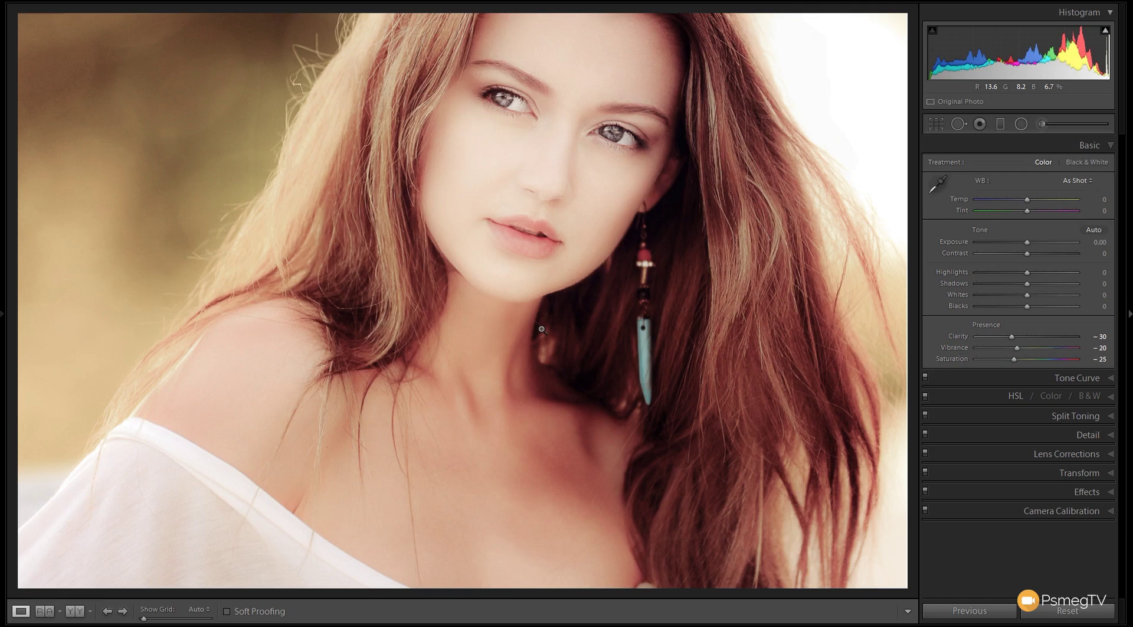
Step: Add three anchor points to the RGB point curve, in the shadows, midtones and highlights, keeping them on the diagonal
left_click(1066, 380)
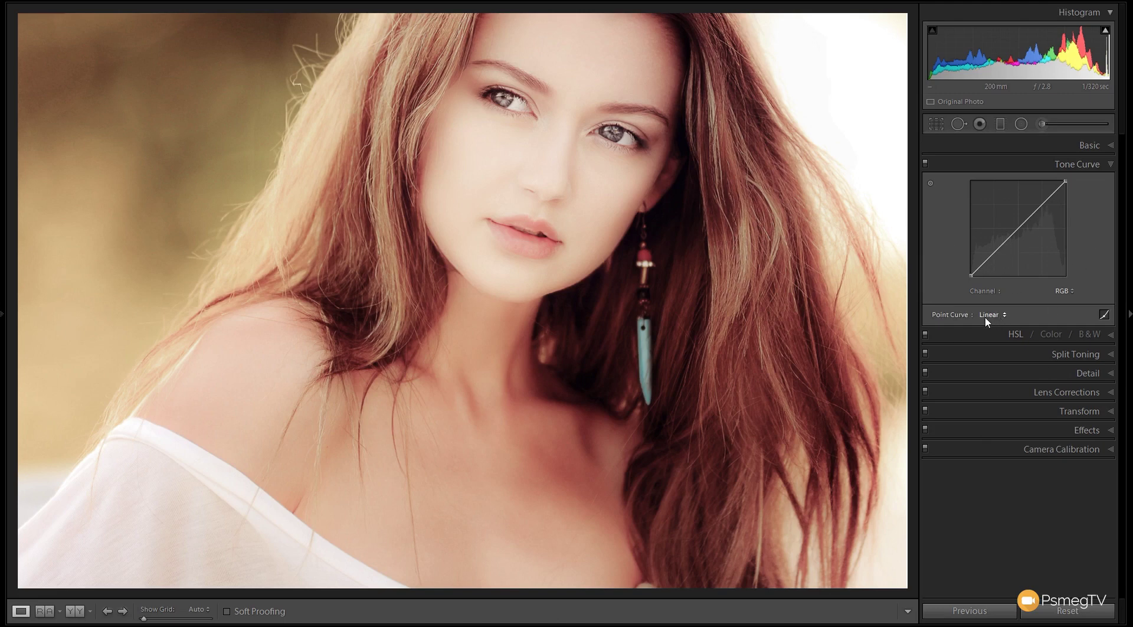
left_click(1104, 314)
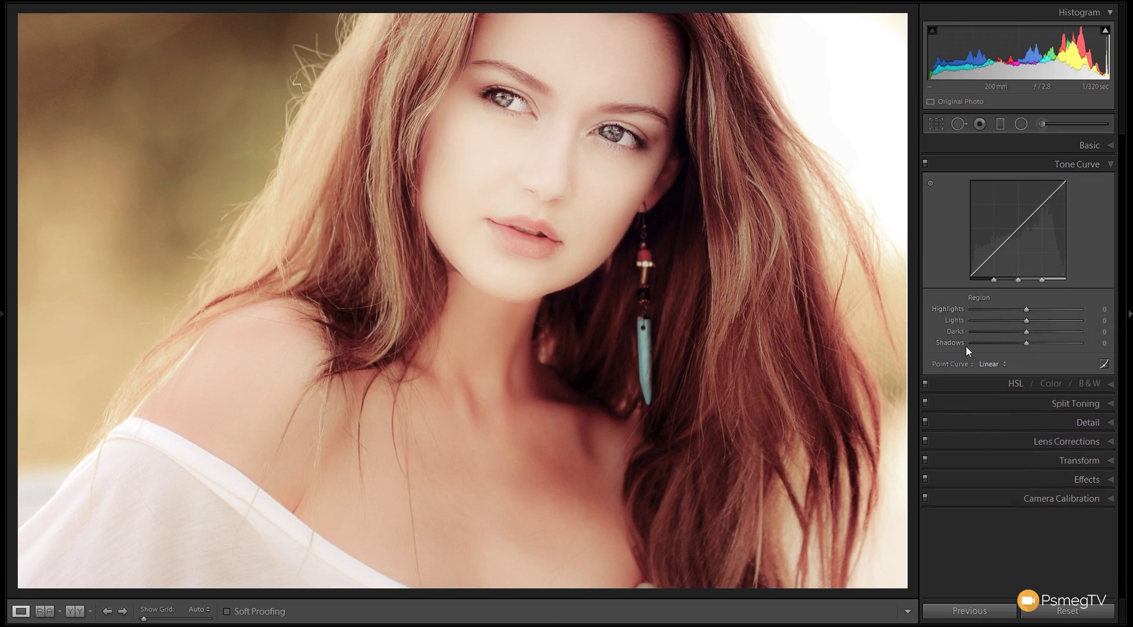
left_click(1104, 364)
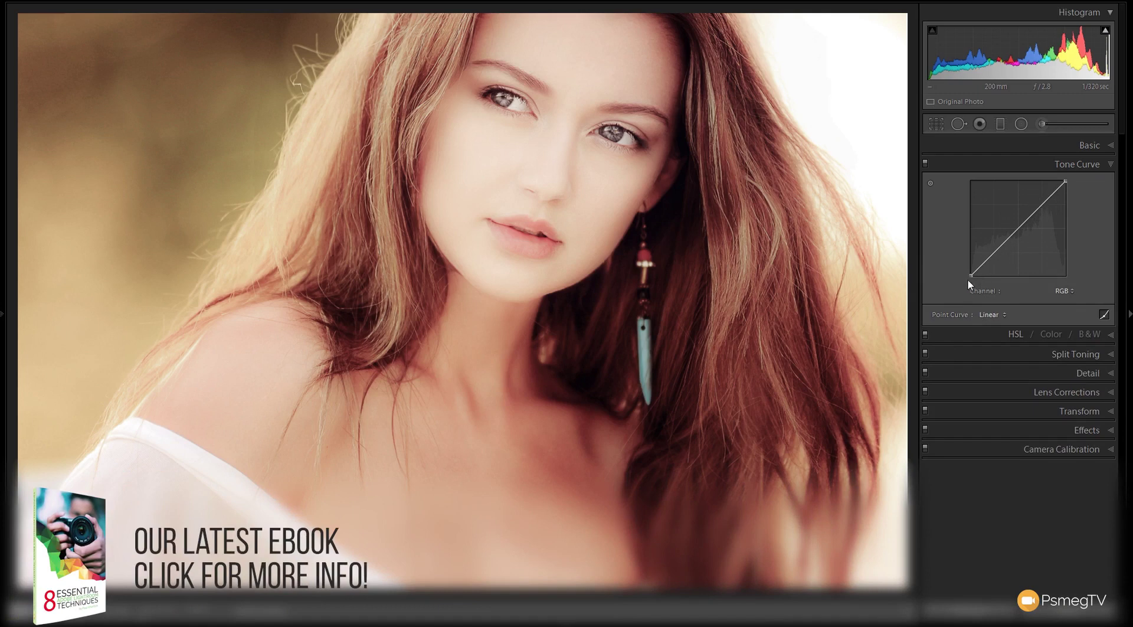
left_click(997, 249)
left_click(1022, 225)
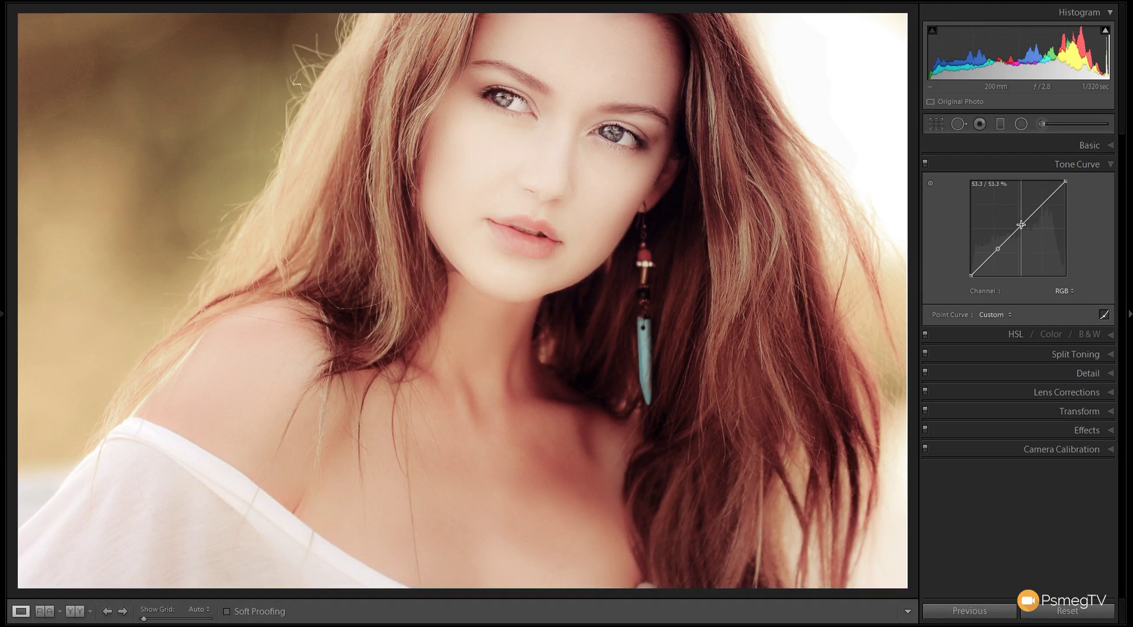
left_click(1043, 202)
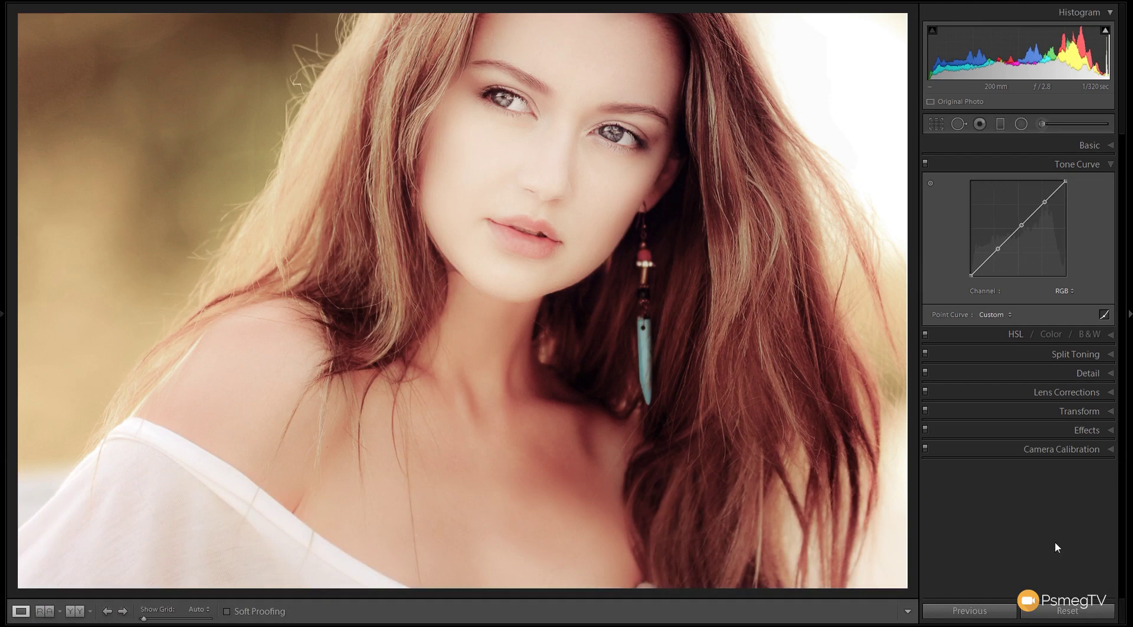
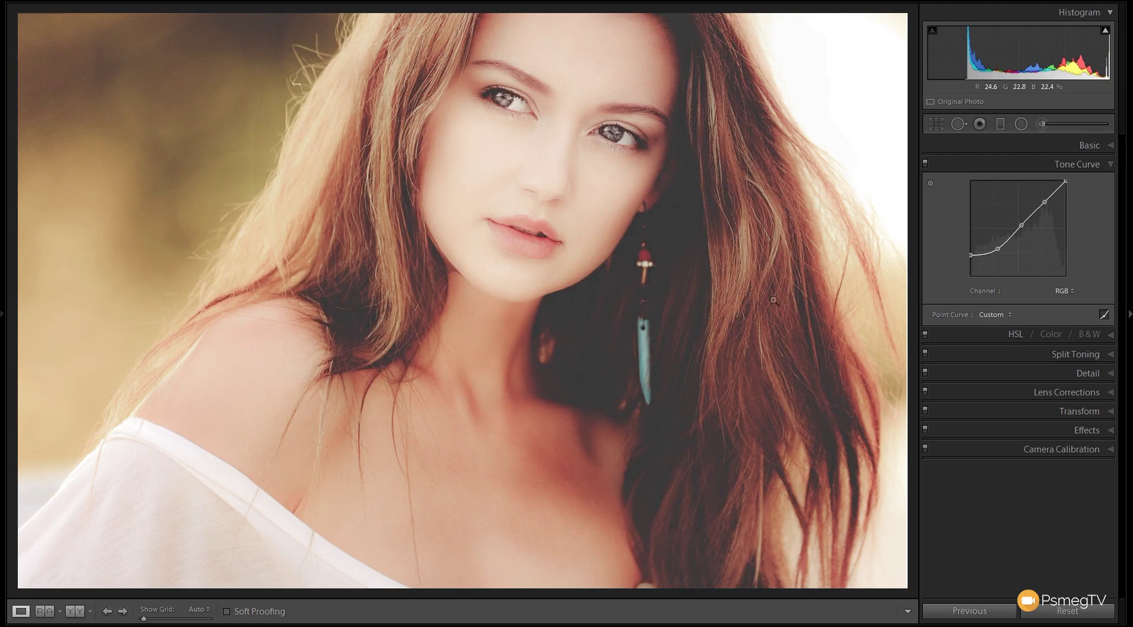
Step: Fade the tone curve with a moderately raised black endpoint and a slightly lowered white endpoint, and compare the photo with and without it
left_click_drag(972, 254, 971, 261)
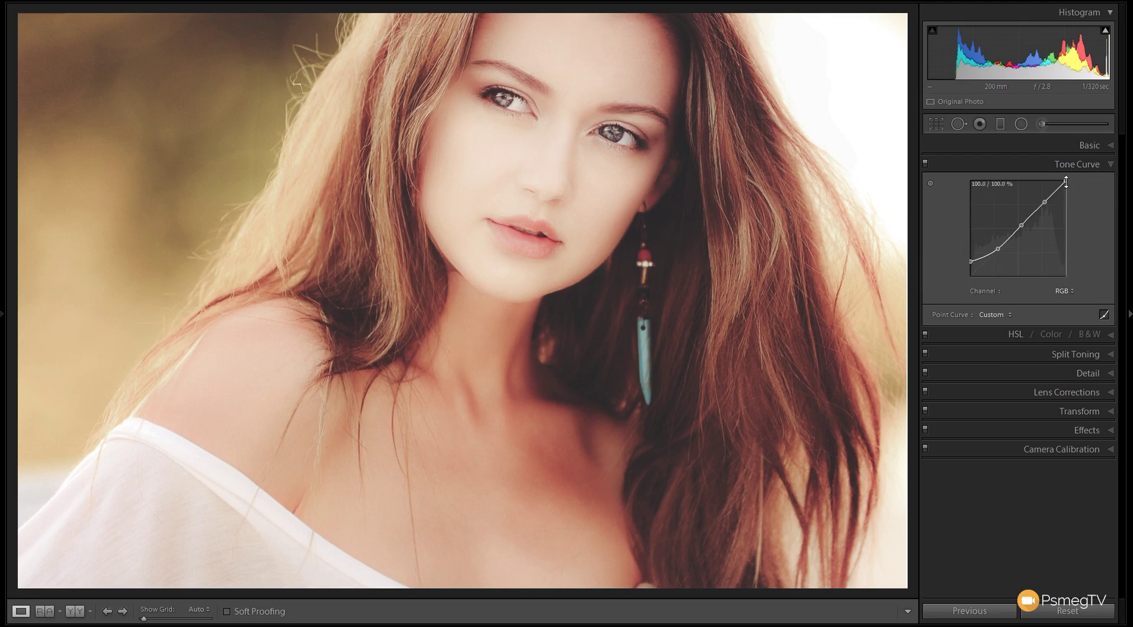
left_click_drag(1066, 182, 1066, 186)
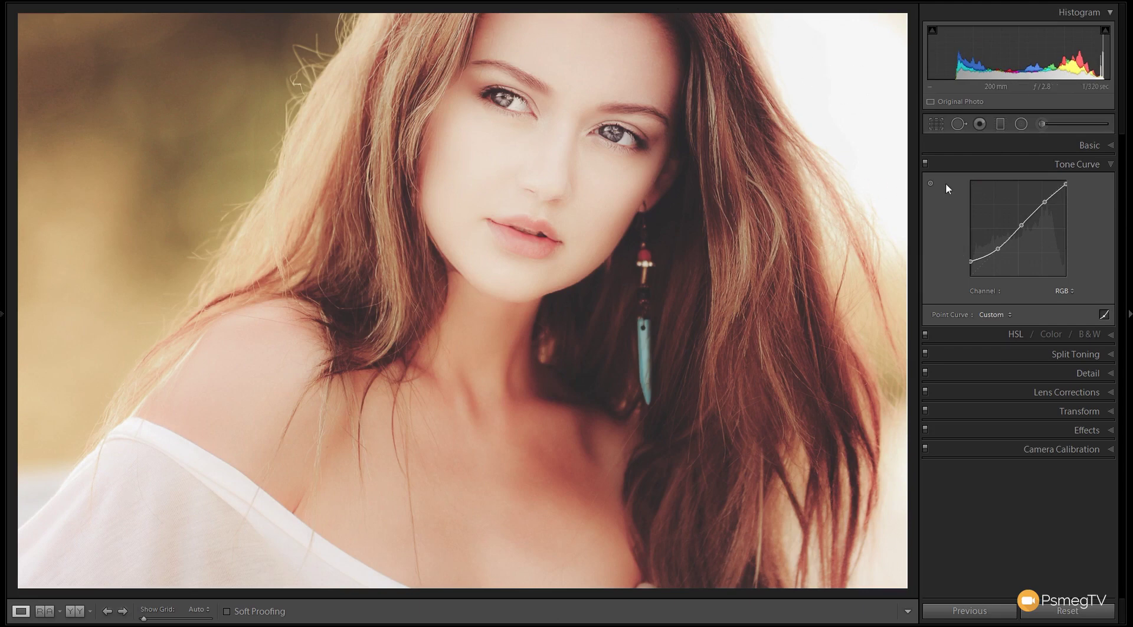
left_click(925, 166)
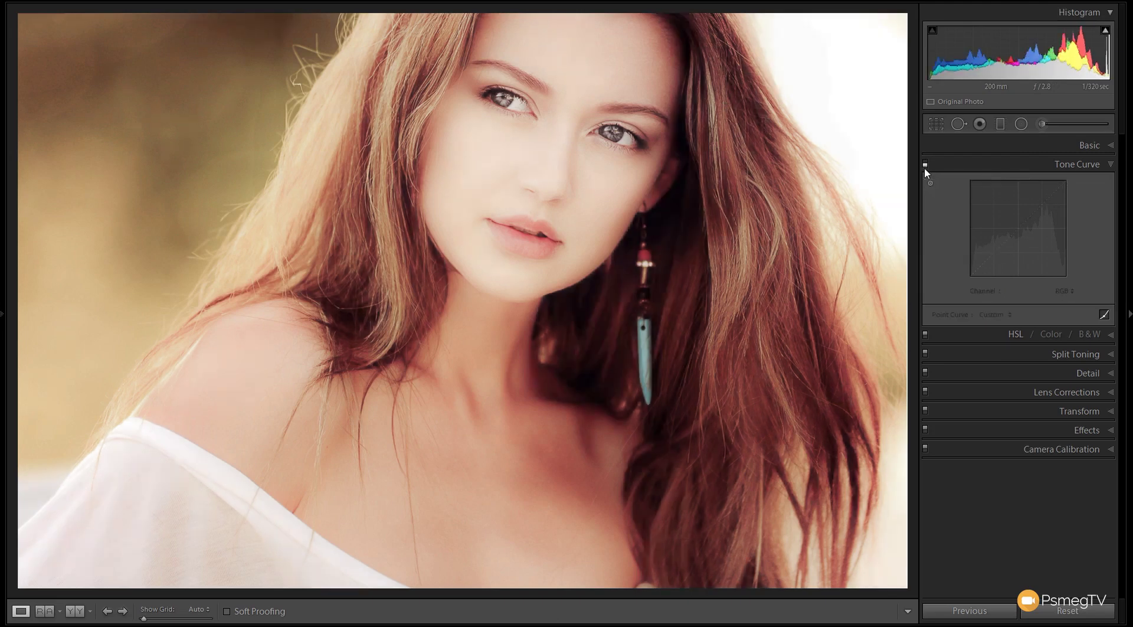
left_click(926, 162)
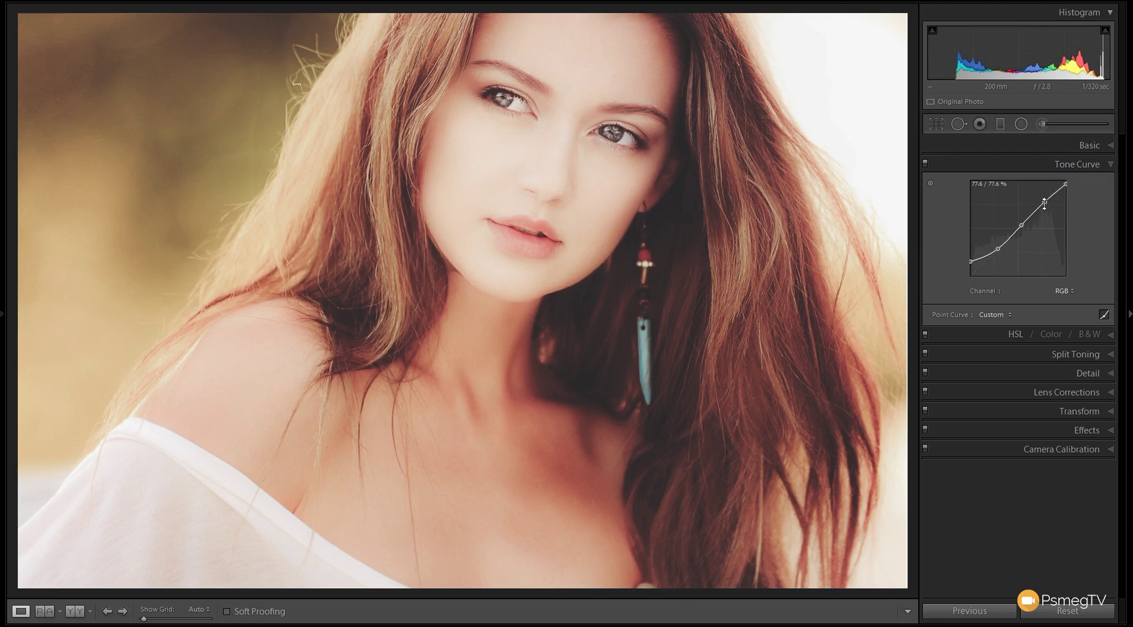
left_click(1109, 168)
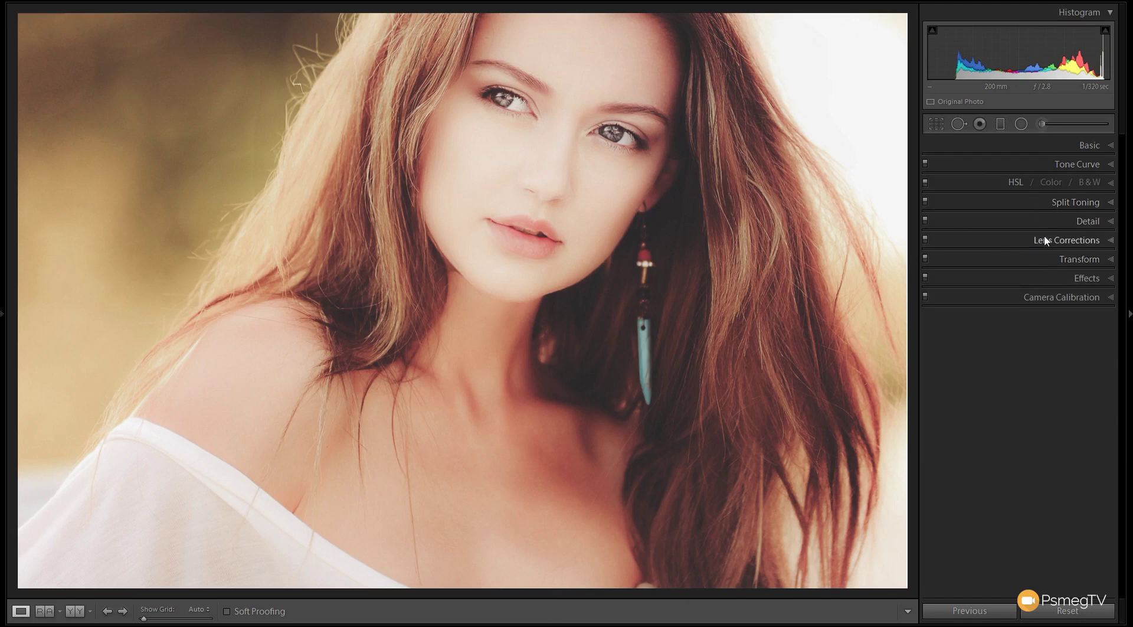
Step: Set the HSL saturation of red and orange to +25 each and compare the photo with and without the HSL changes
left_click(1112, 184)
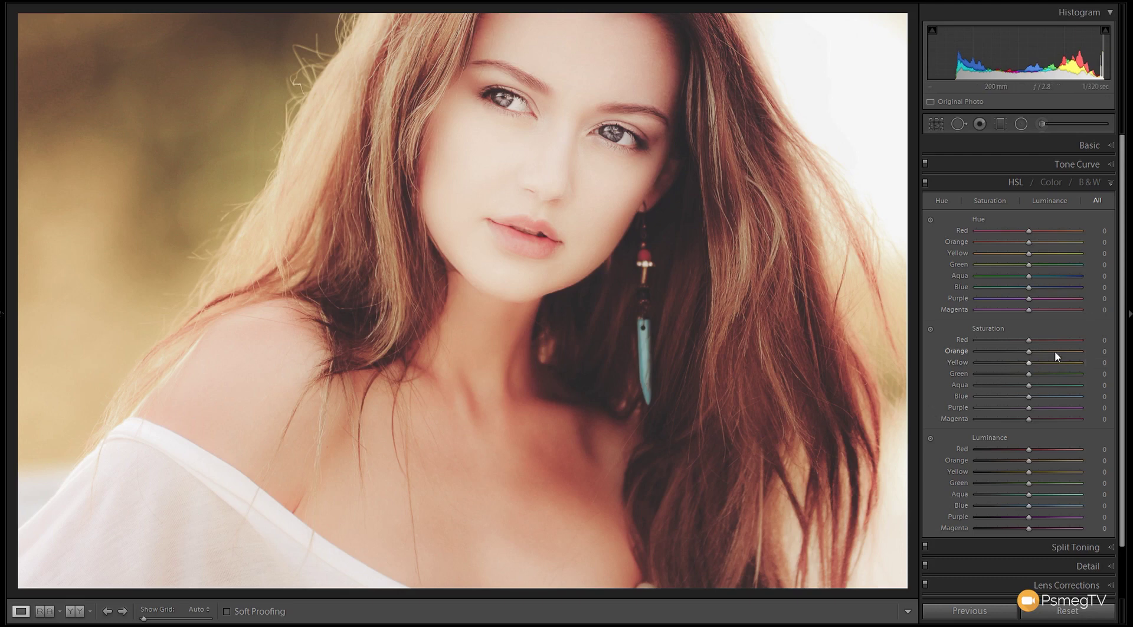
left_click_drag(1031, 342, 1043, 343)
left_click_drag(1032, 352, 1042, 355)
left_click_drag(1043, 349, 1043, 349)
left_click(926, 183)
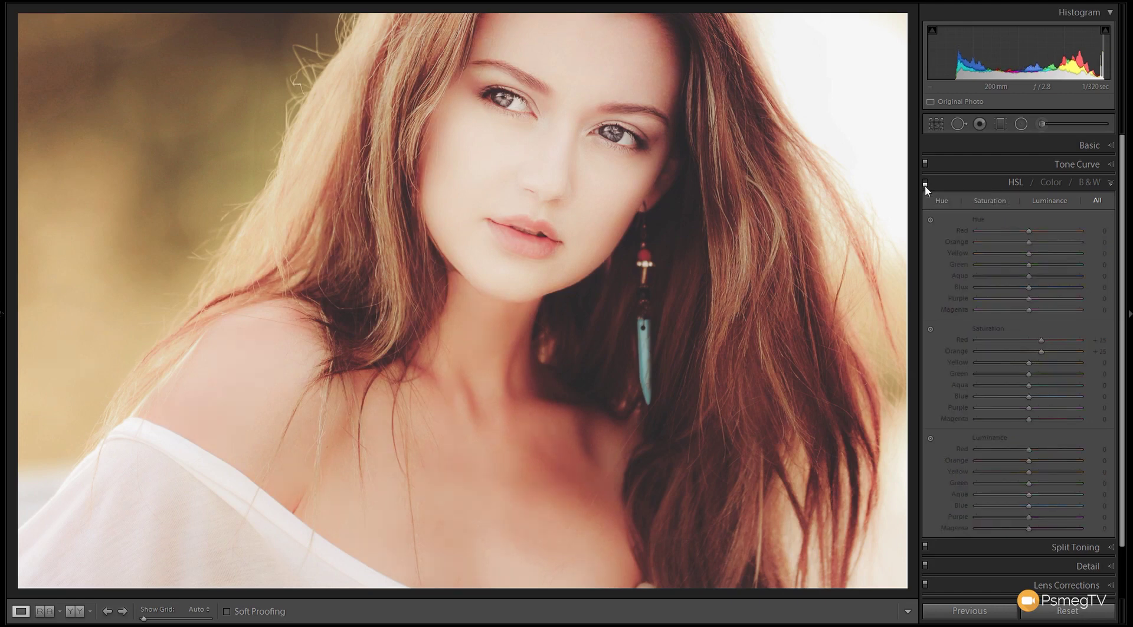
left_click(925, 182)
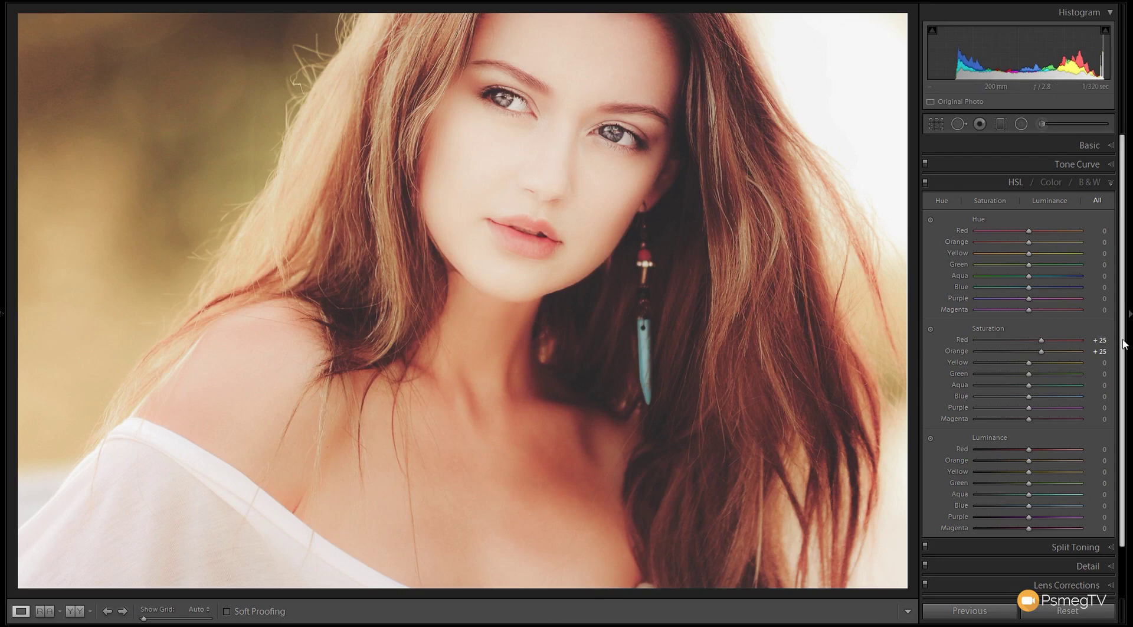
Step: Set the HSL luminance of orange to -12 and yellow to -5, and compare the photo with and without the HSL changes
scroll(1124, 344, "down", 3)
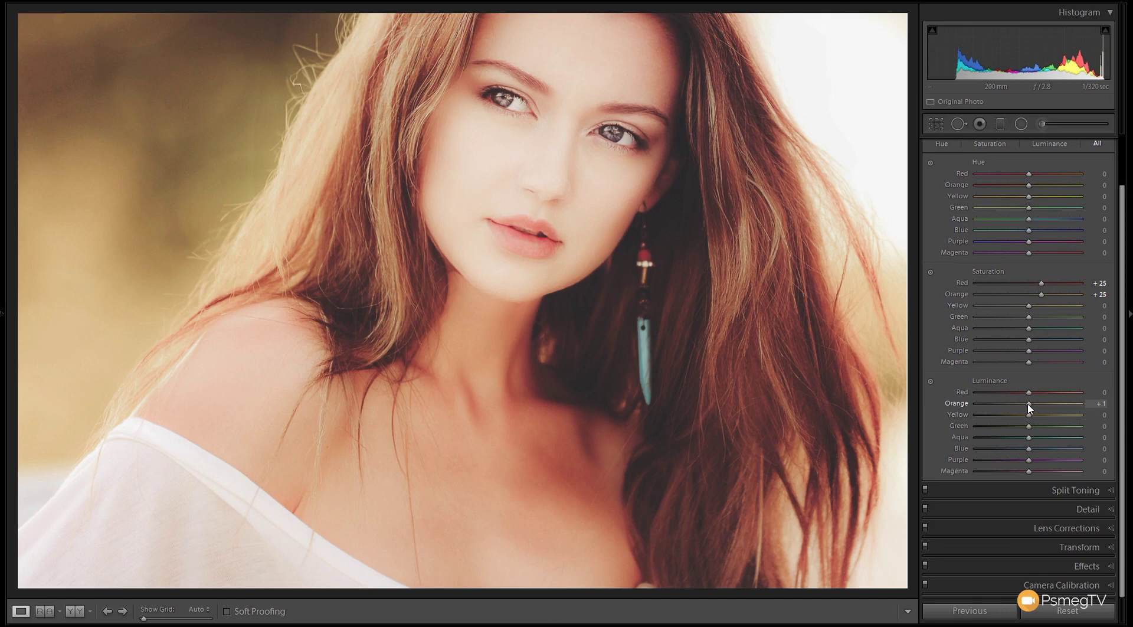
left_click_drag(1028, 404, 1021, 404)
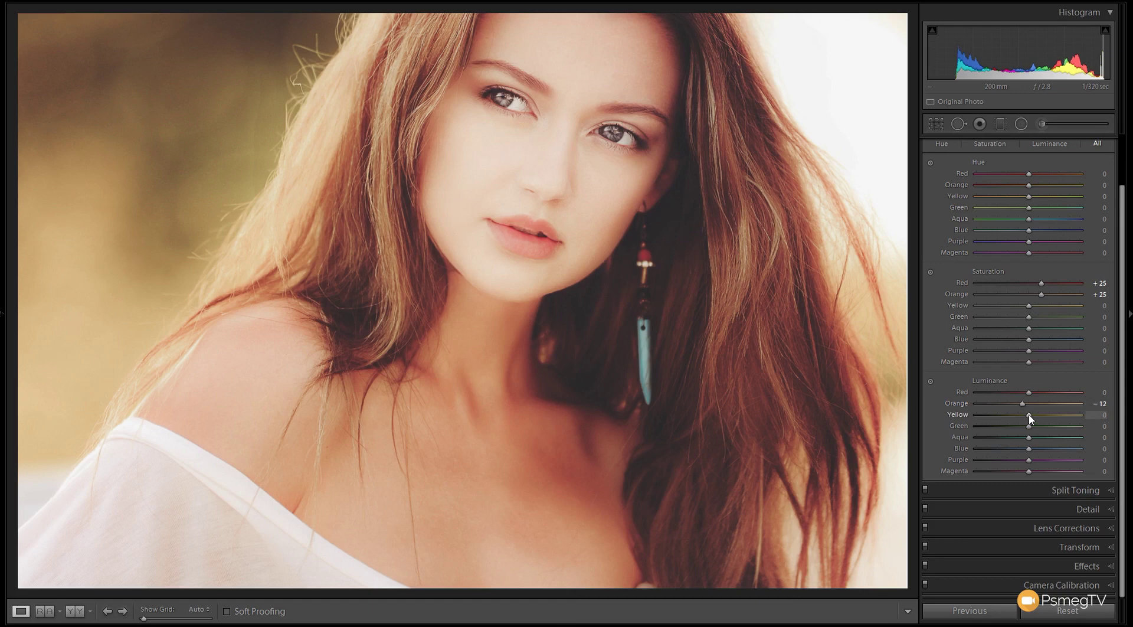
left_click_drag(1029, 418, 1027, 418)
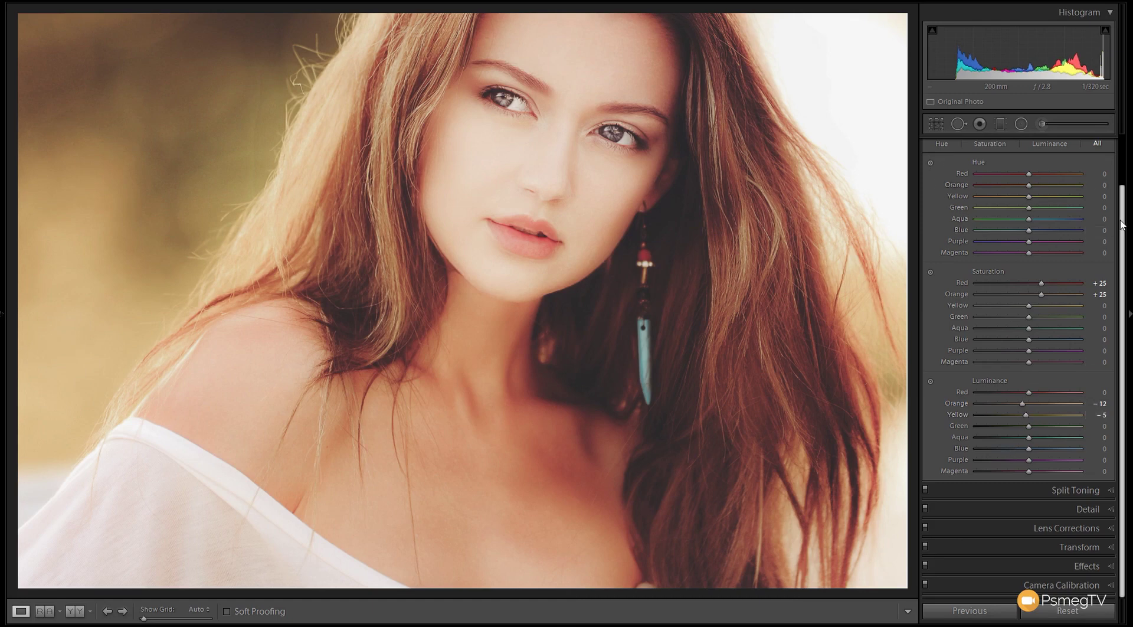
left_click_drag(1123, 225, 1123, 168)
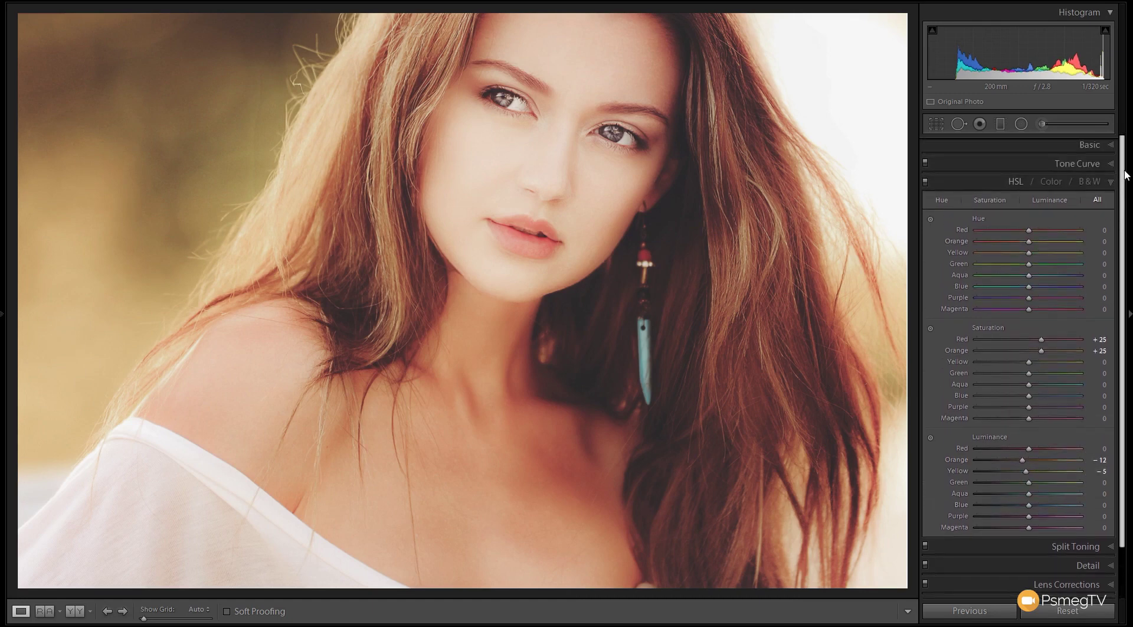
left_click(925, 183)
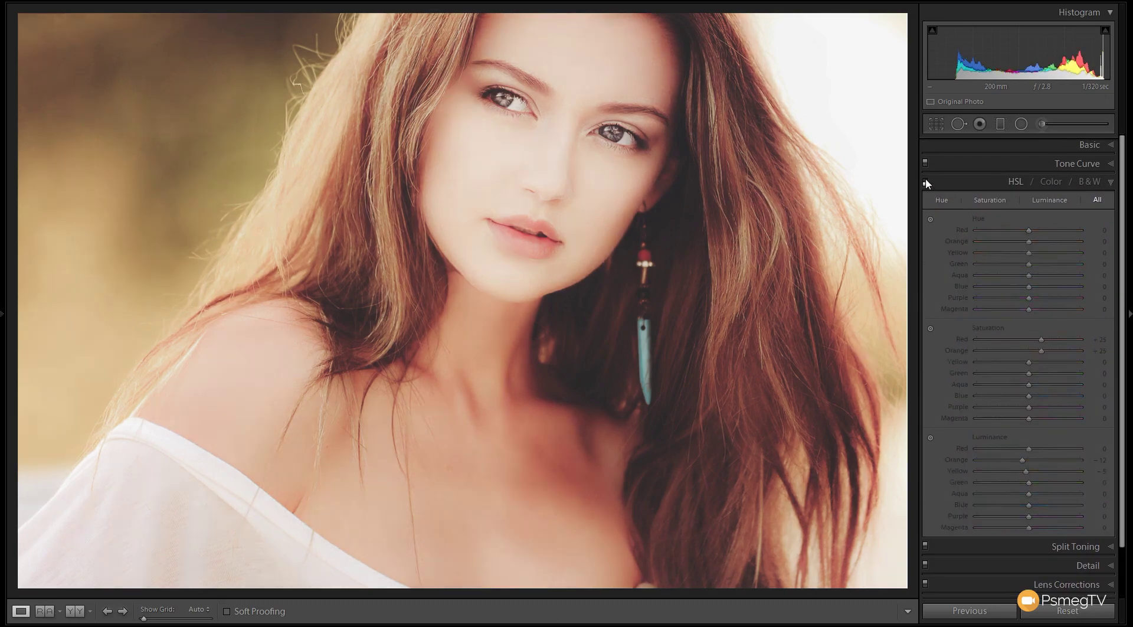
left_click(925, 182)
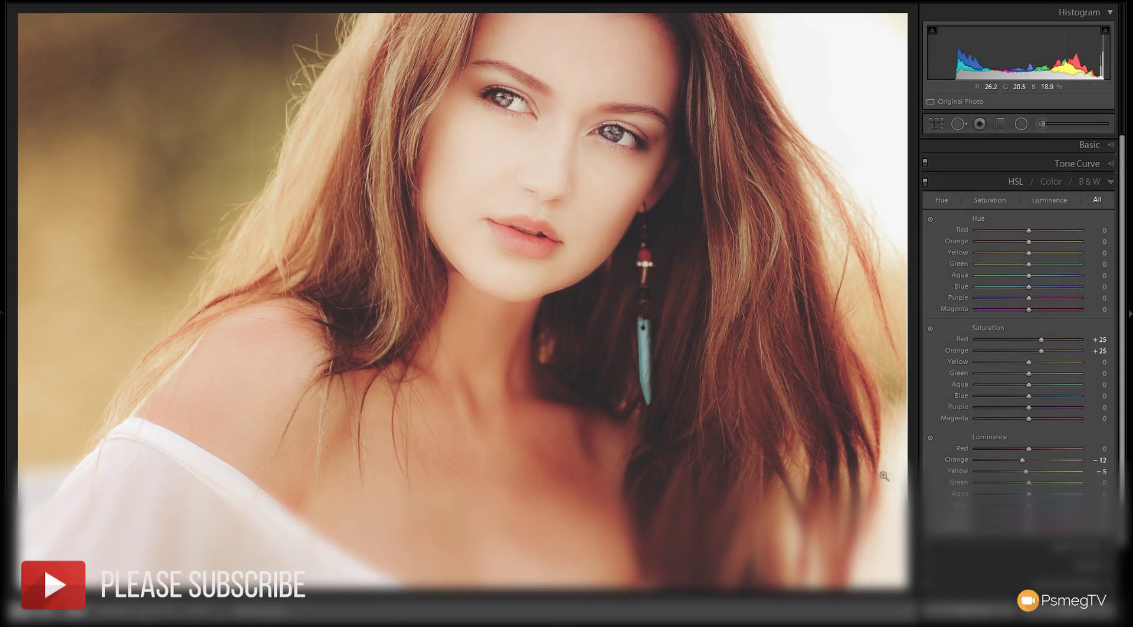
left_click(1111, 183)
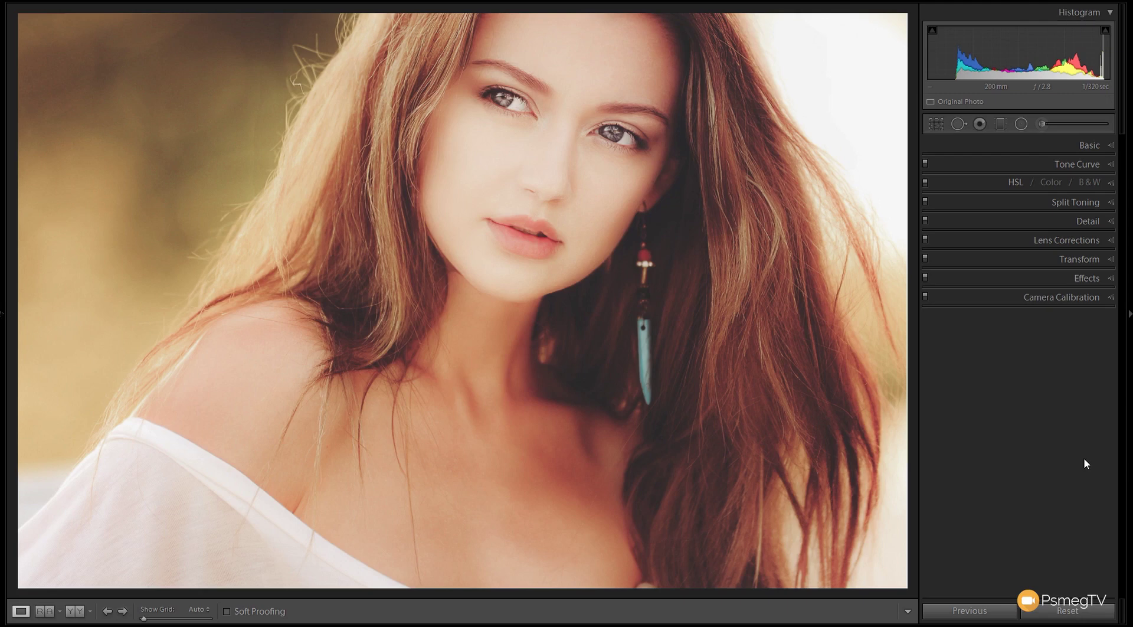
Step: Set Dehaze to +7 and give the post-crop vignette an amount of -37 with a midpoint of 40
left_click(1109, 279)
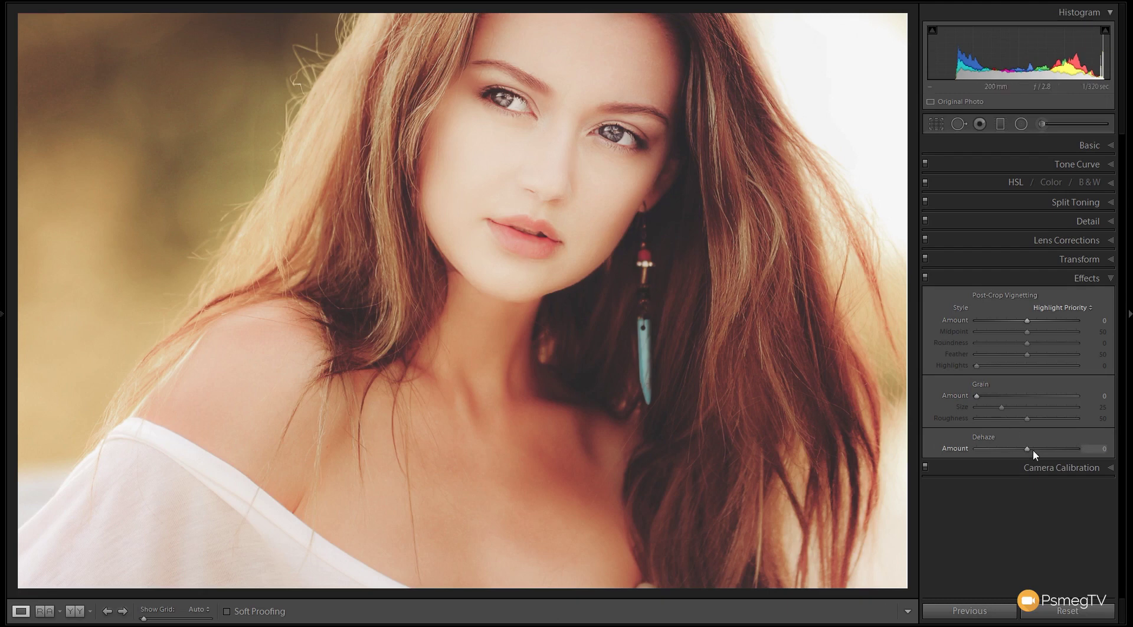
left_click_drag(1028, 450, 1031, 449)
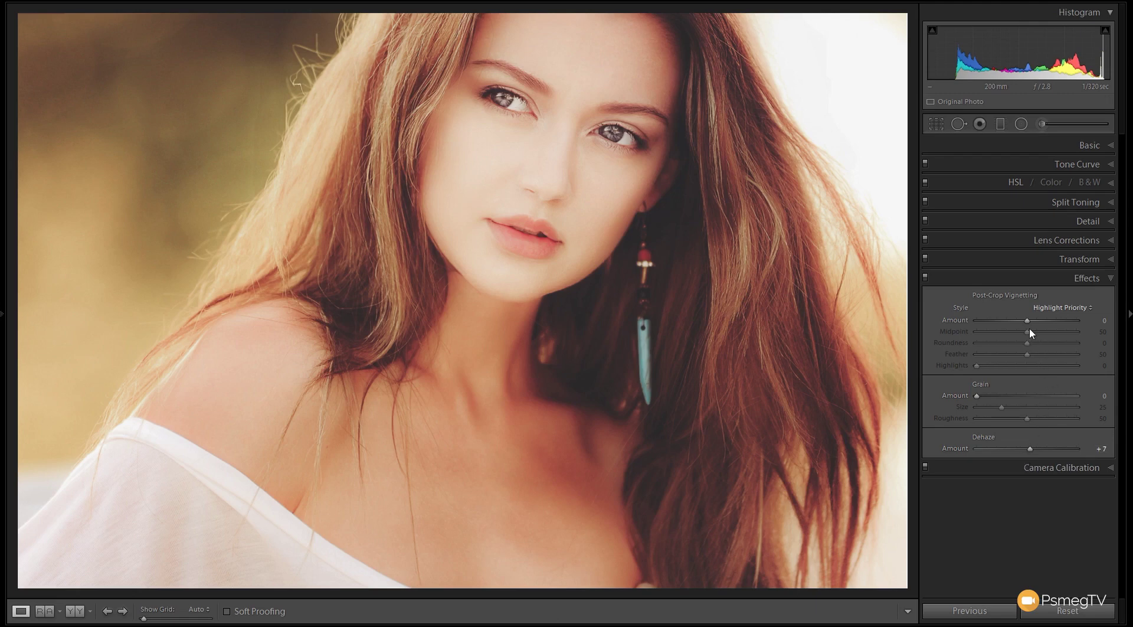
left_click_drag(1028, 321, 1010, 321)
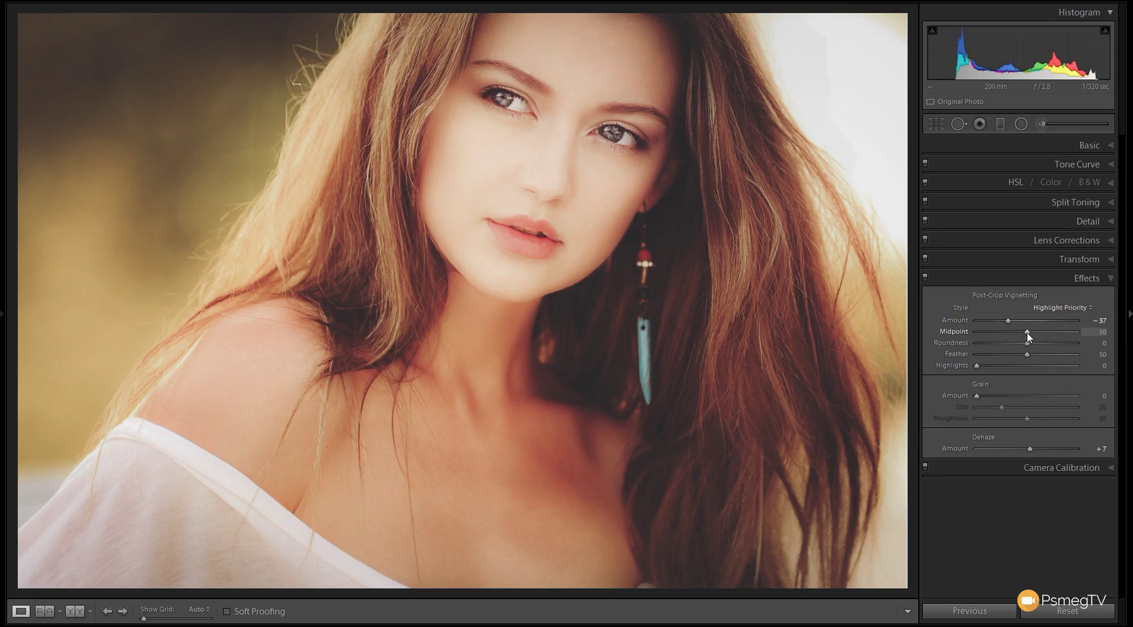
left_click_drag(1028, 333, 1017, 335)
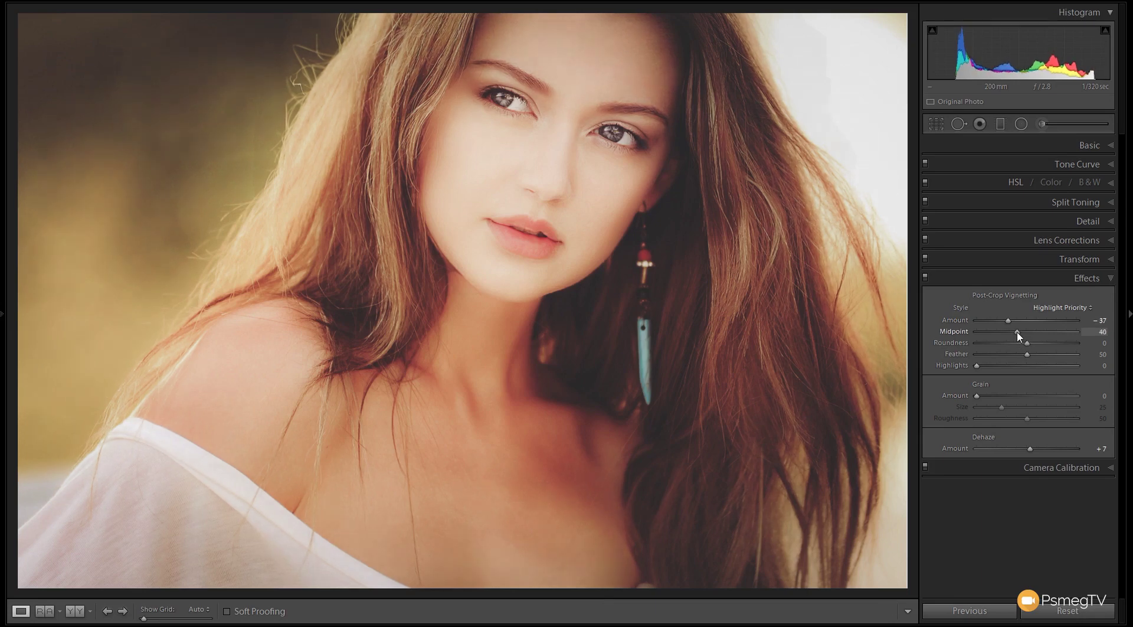
Step: Compare the photo with and without the effects, and show the before and after versions side by side
left_click(926, 278)
left_click(925, 277)
left_click(926, 275)
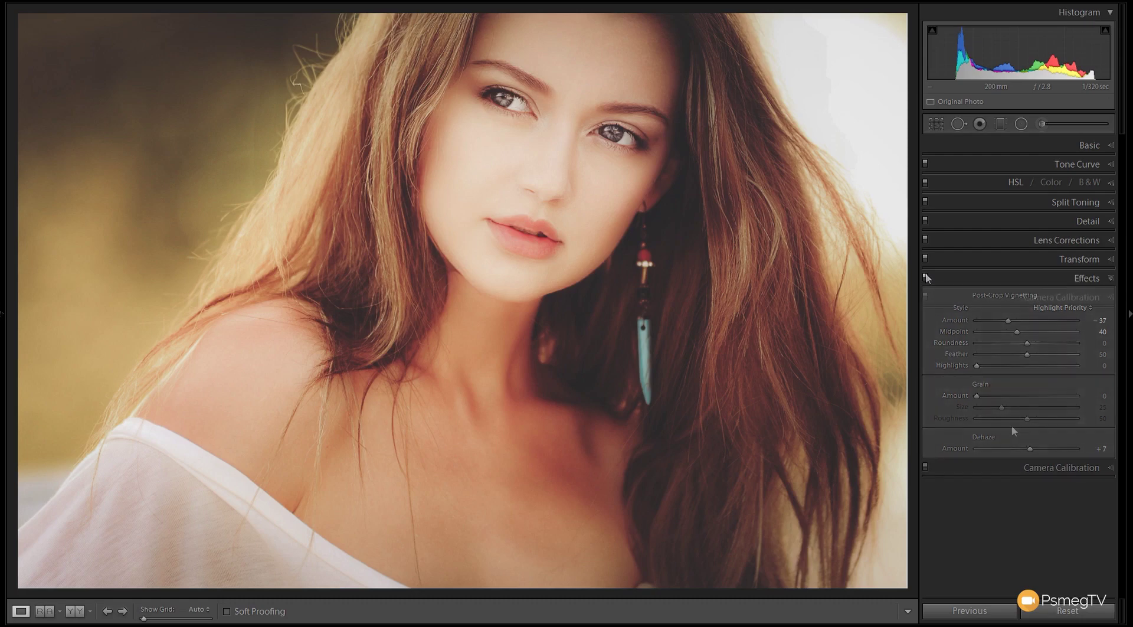
key("y")
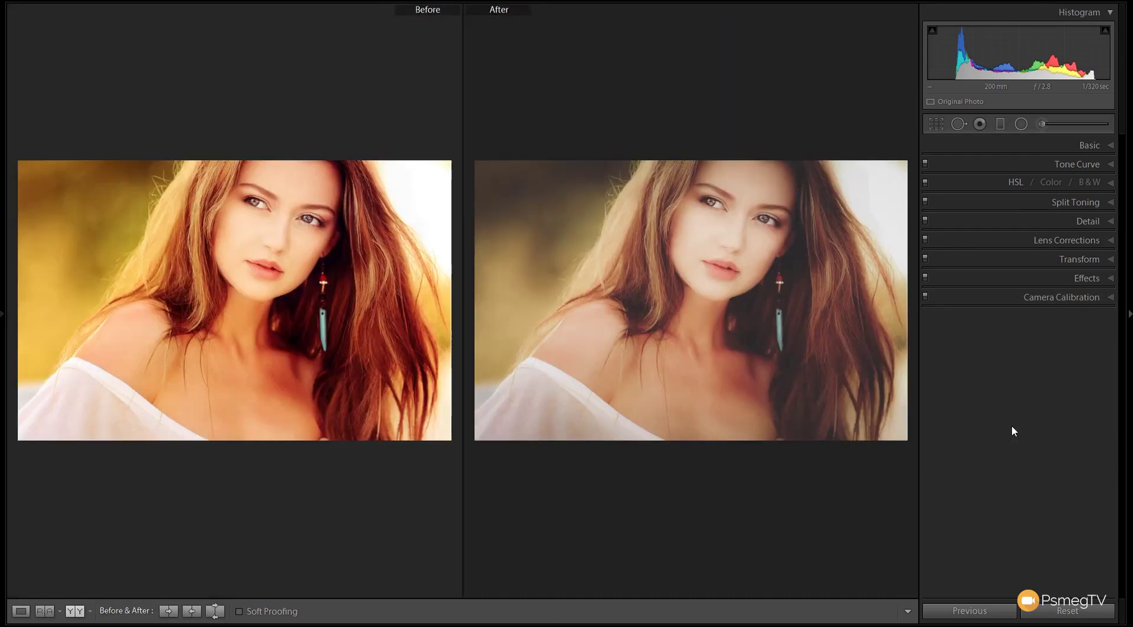